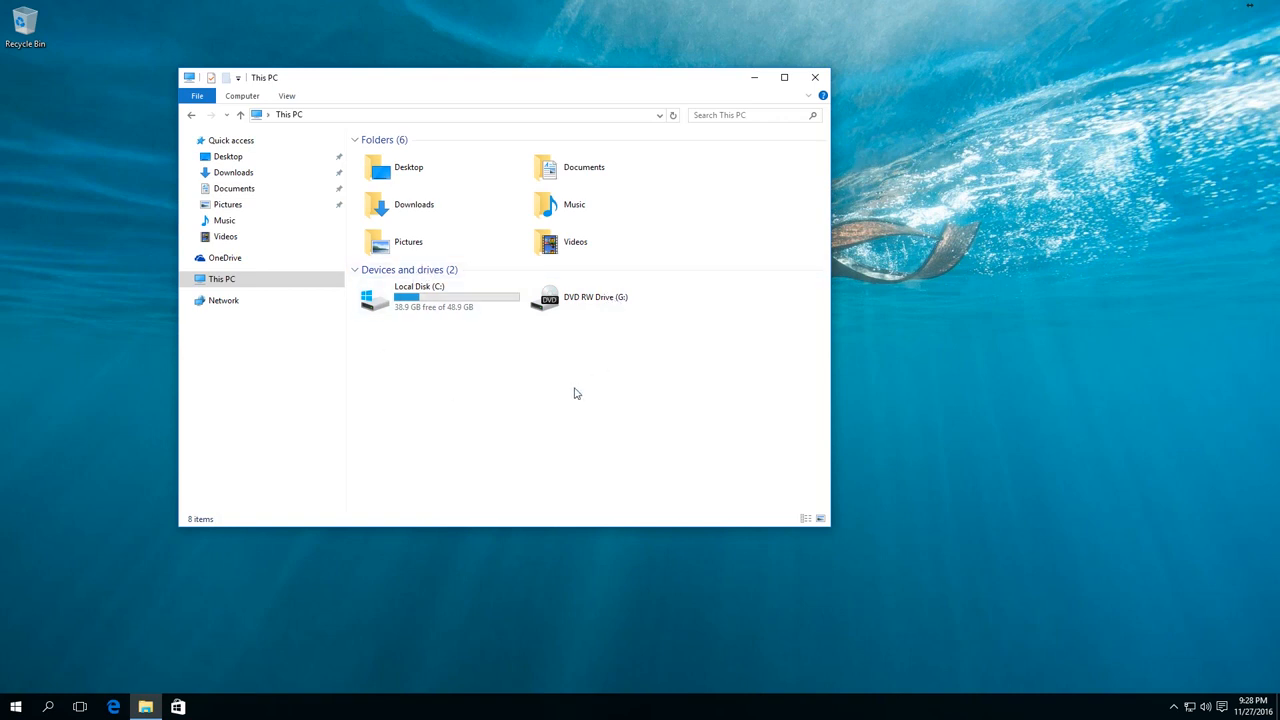
- Open Disk Management, dismiss the Initialize Disk prompt and maximize the window
{"action": "right_click", "coordinate": [18, 706]}
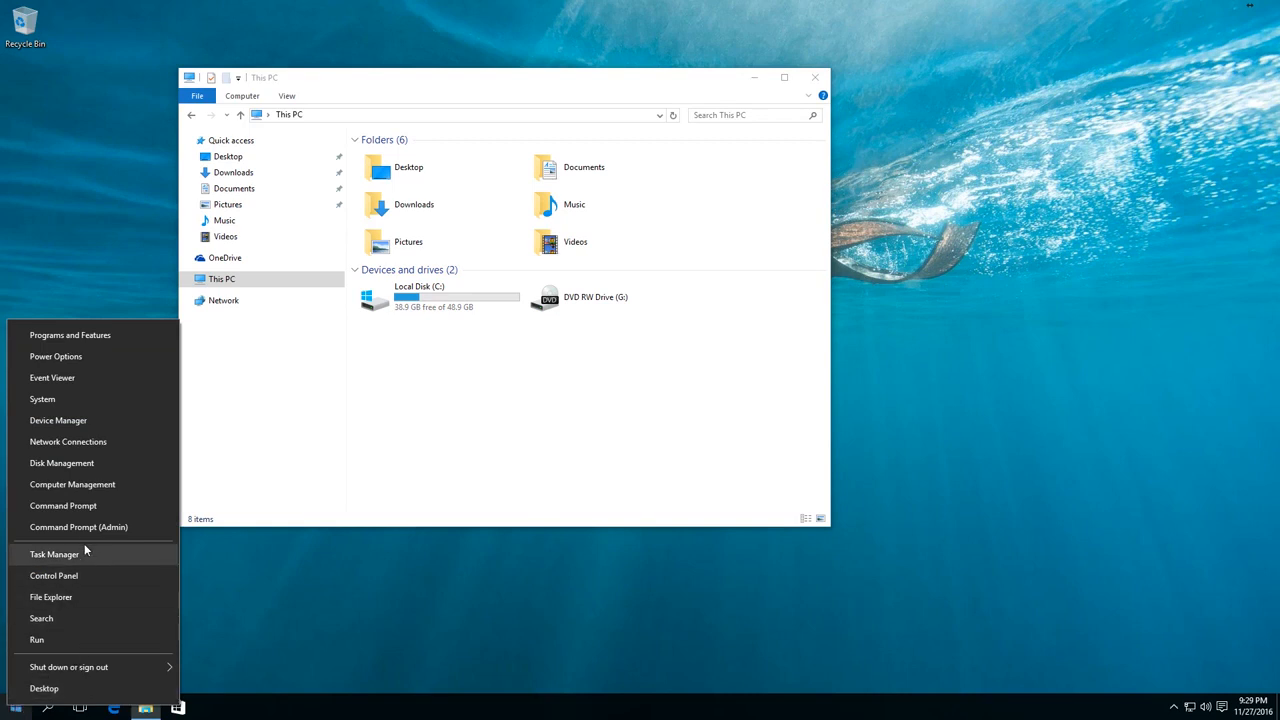
{"action": "left_click", "coordinate": [67, 463]}
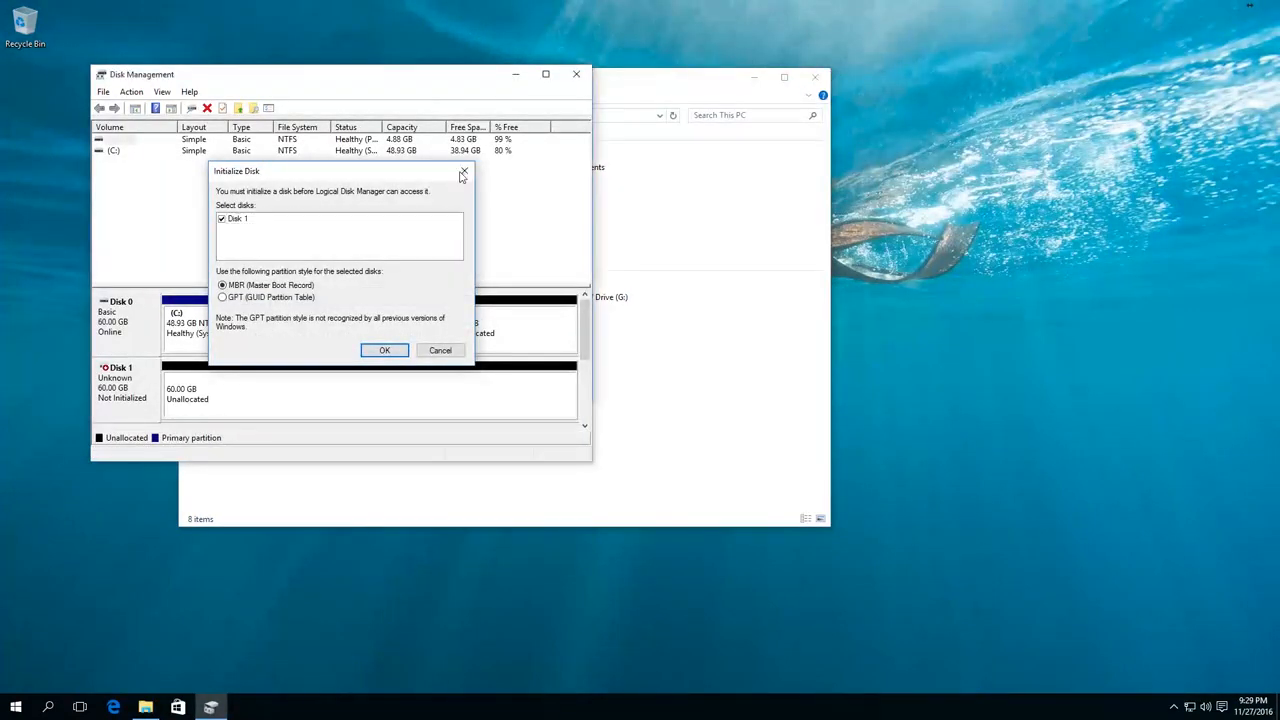
{"action": "left_click", "coordinate": [463, 172]}
{"action": "left_click", "coordinate": [545, 74]}
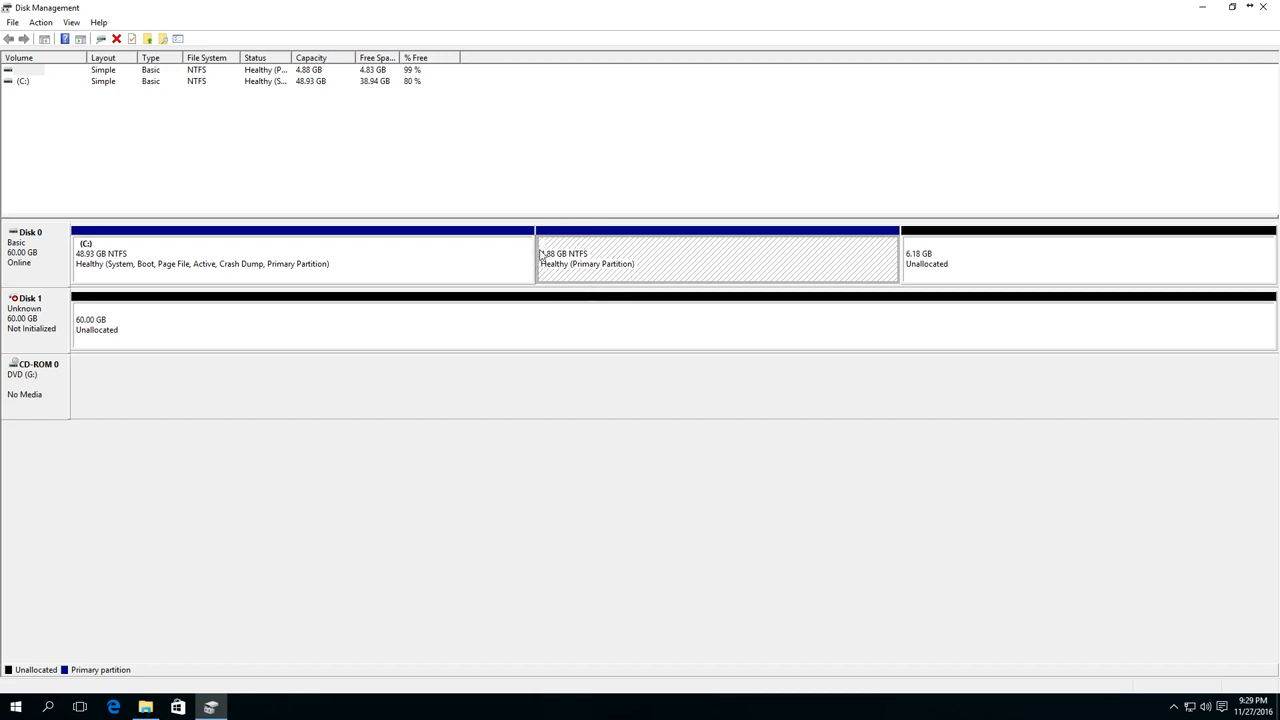
- Assign drive letter D to the unlettered 4.88 GB partition on Disk 0 and check for the drive in File Explorer
{"action": "right_click", "coordinate": [590, 257]}
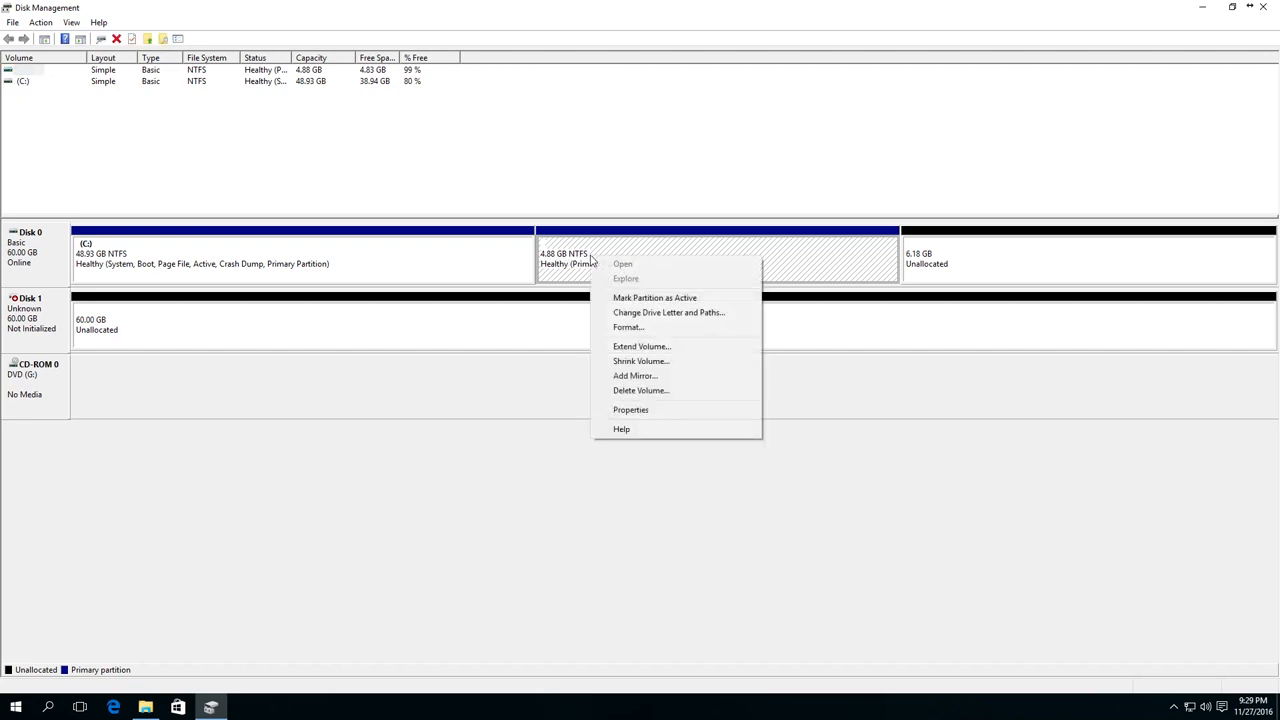
{"action": "left_click", "coordinate": [635, 313]}
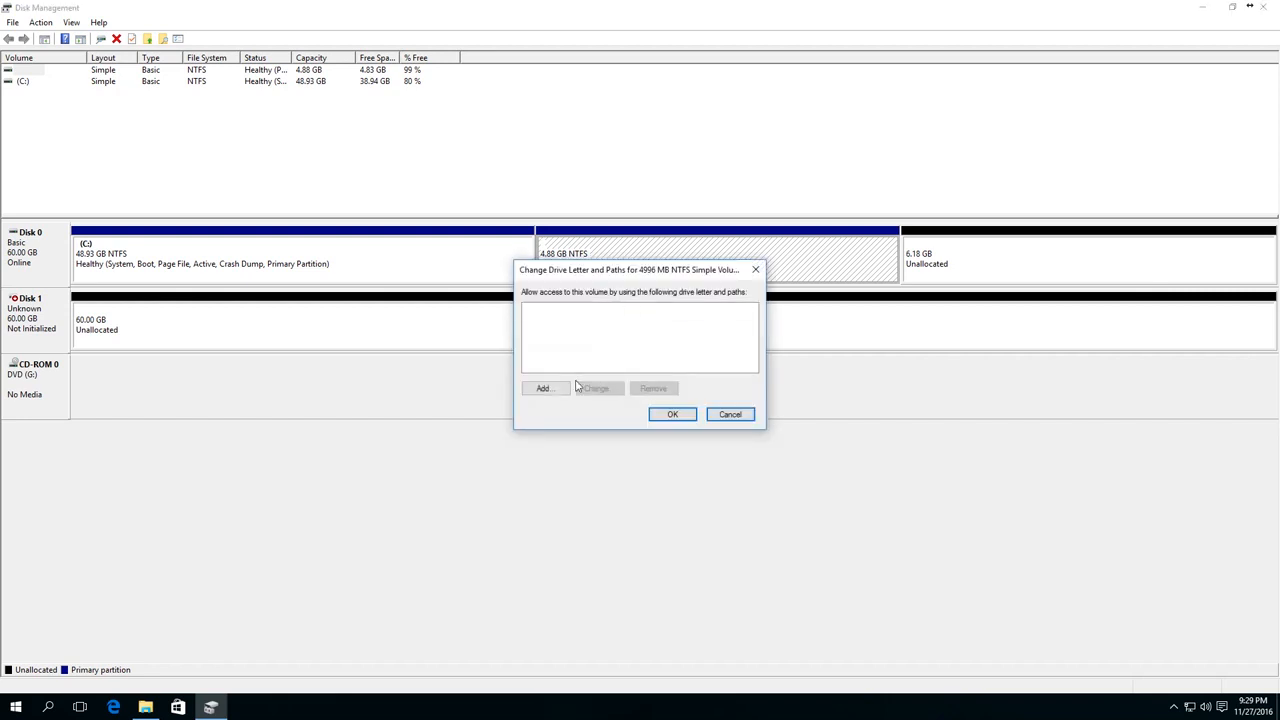
{"action": "left_click", "coordinate": [543, 389]}
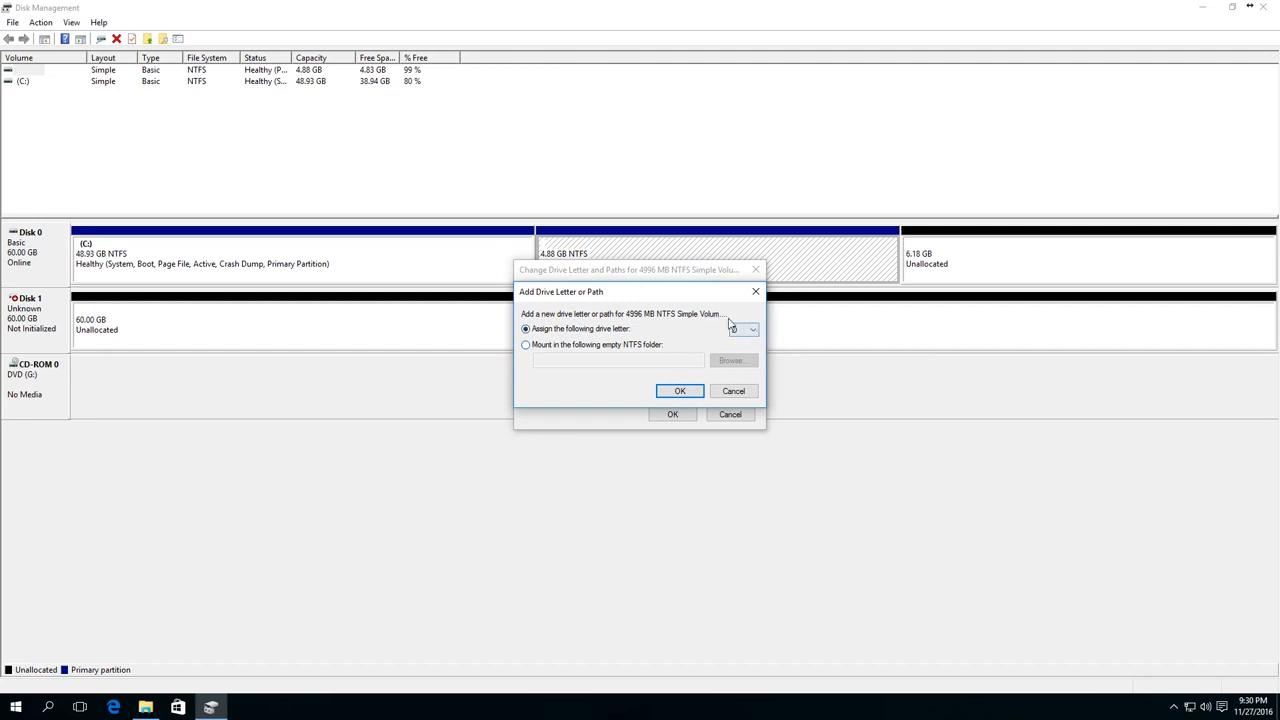
{"action": "left_click", "coordinate": [668, 391]}
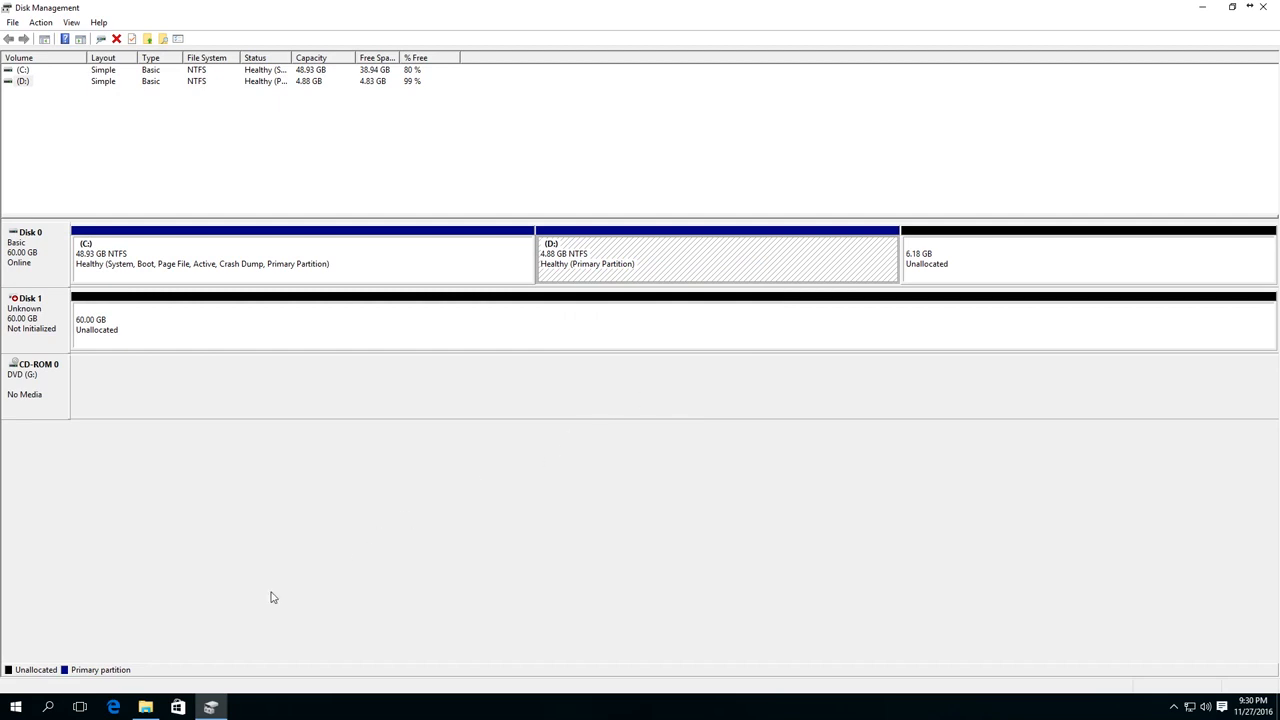
{"action": "left_click", "coordinate": [145, 707]}
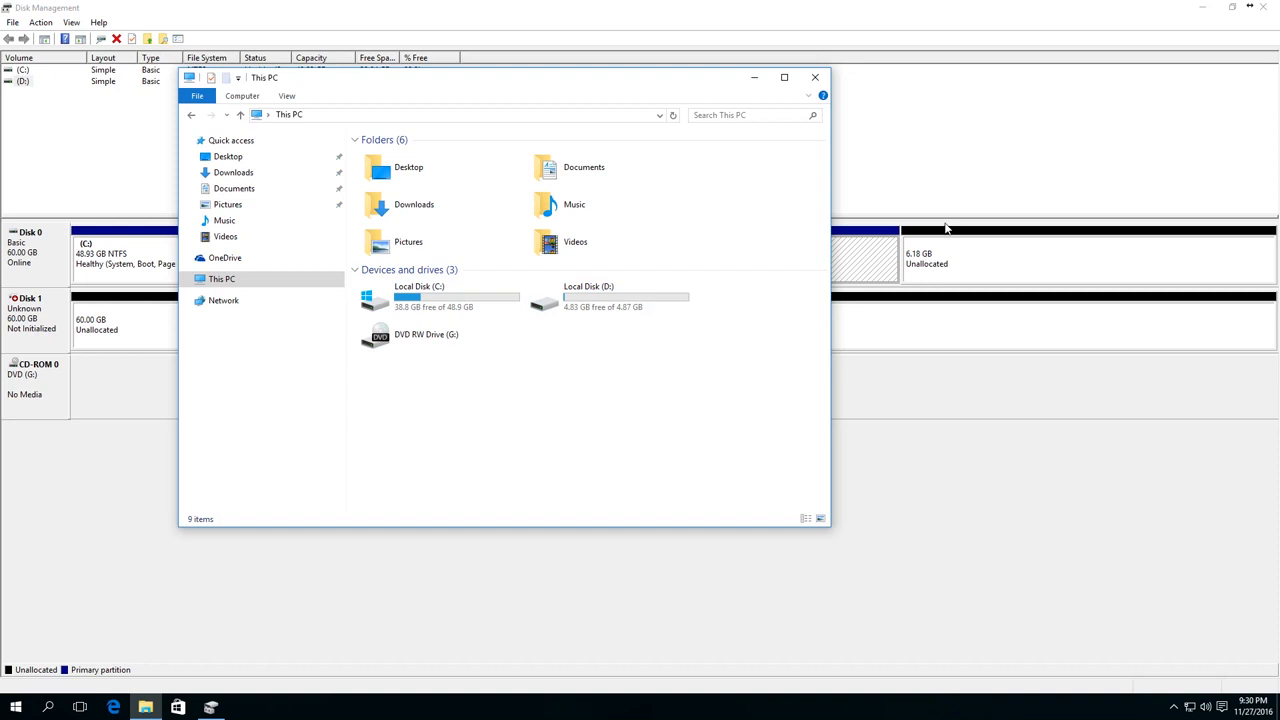
{"action": "left_click", "coordinate": [960, 168]}
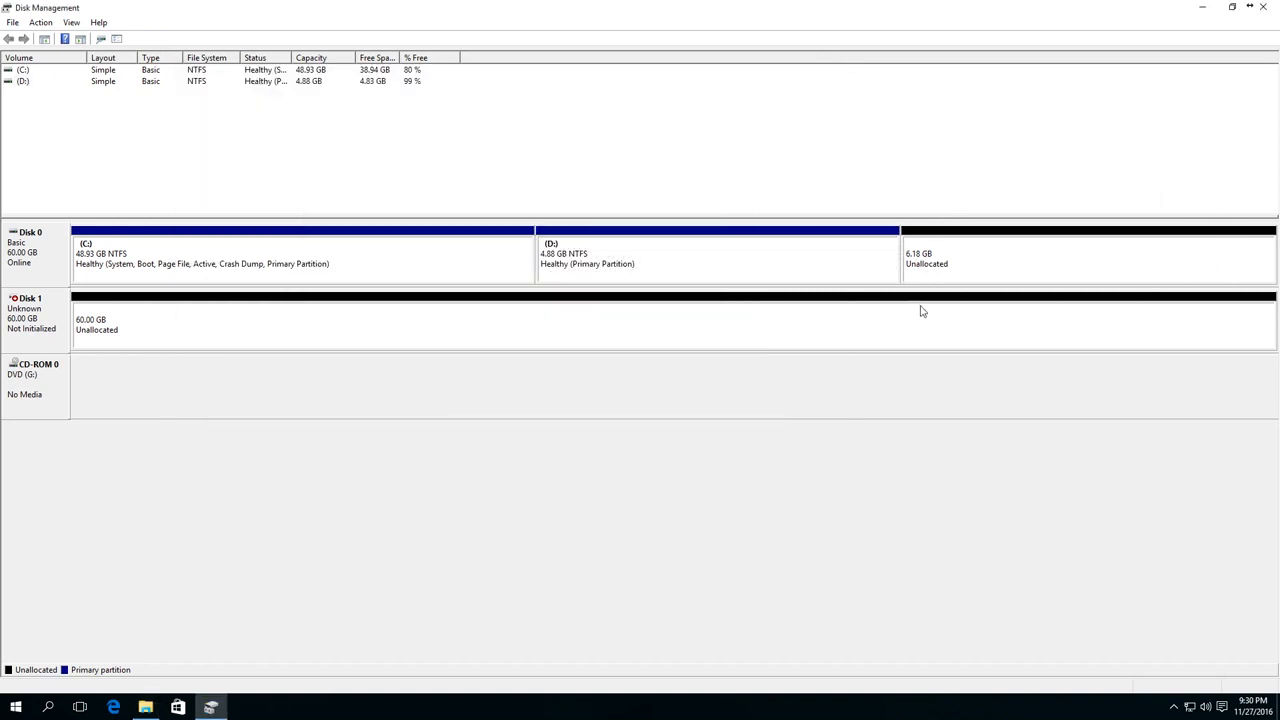
- Create a 6332 MB simple volume in Disk 0's unallocated space with drive letter E, quick-formatted as NTFS and labelled New Volume
{"action": "right_click", "coordinate": [968, 270]}
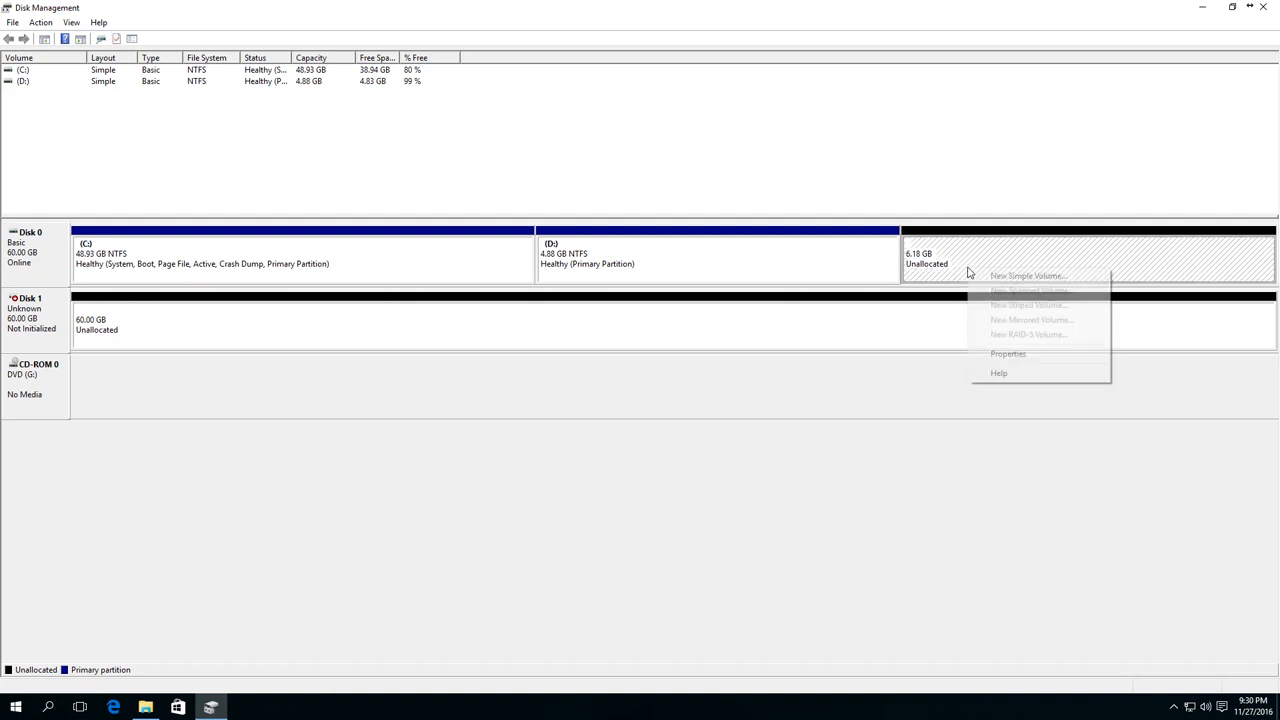
{"action": "left_click", "coordinate": [994, 277]}
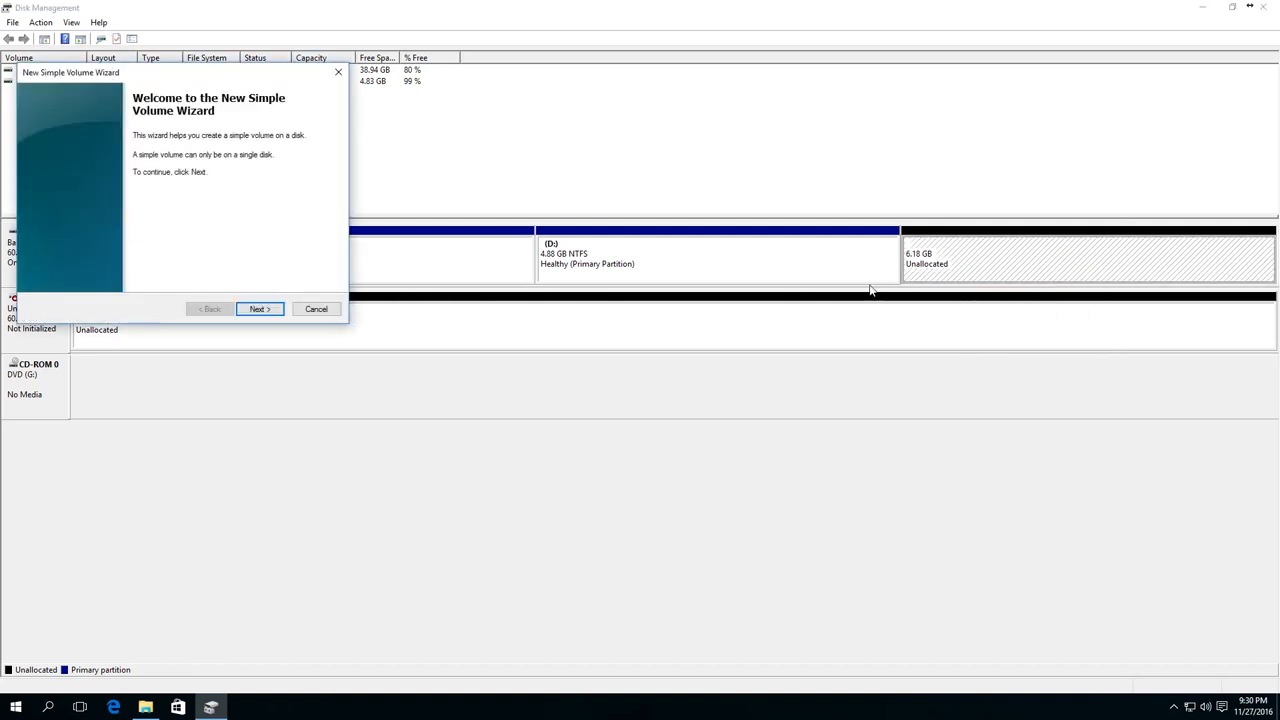
{"action": "left_click", "coordinate": [281, 312]}
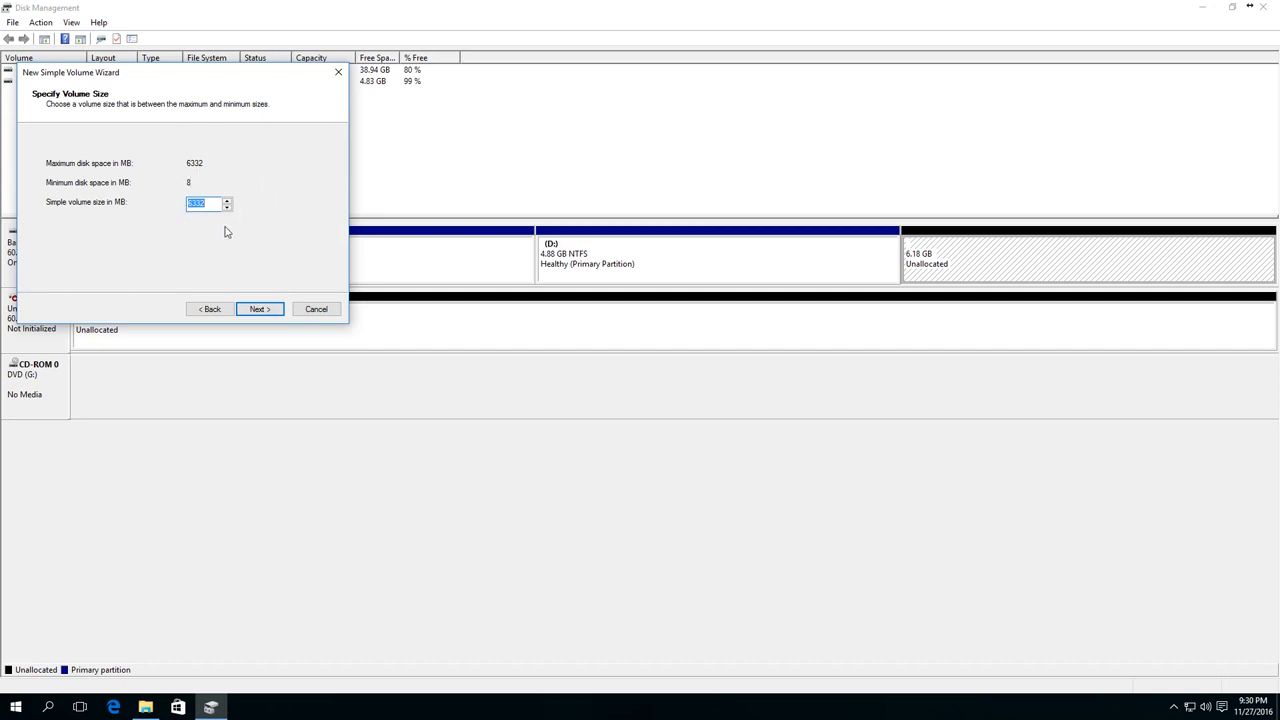
{"action": "left_click", "coordinate": [257, 310]}
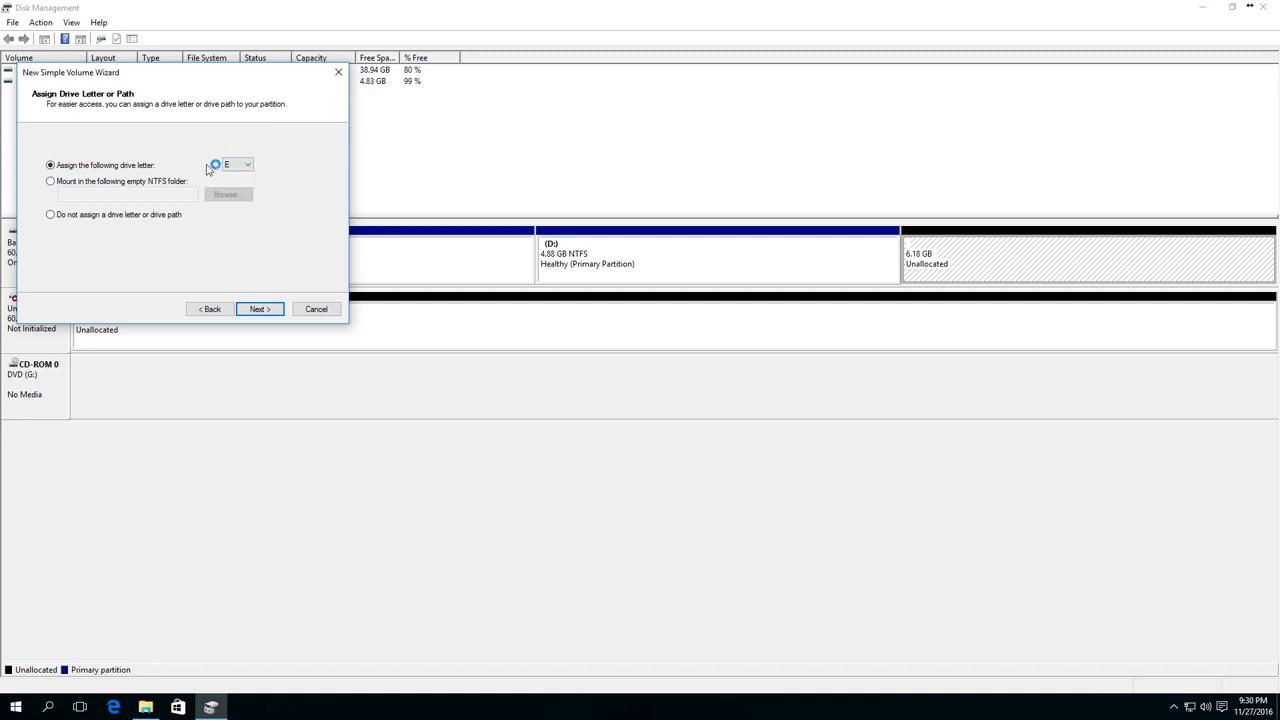
{"action": "left_click", "coordinate": [258, 310]}
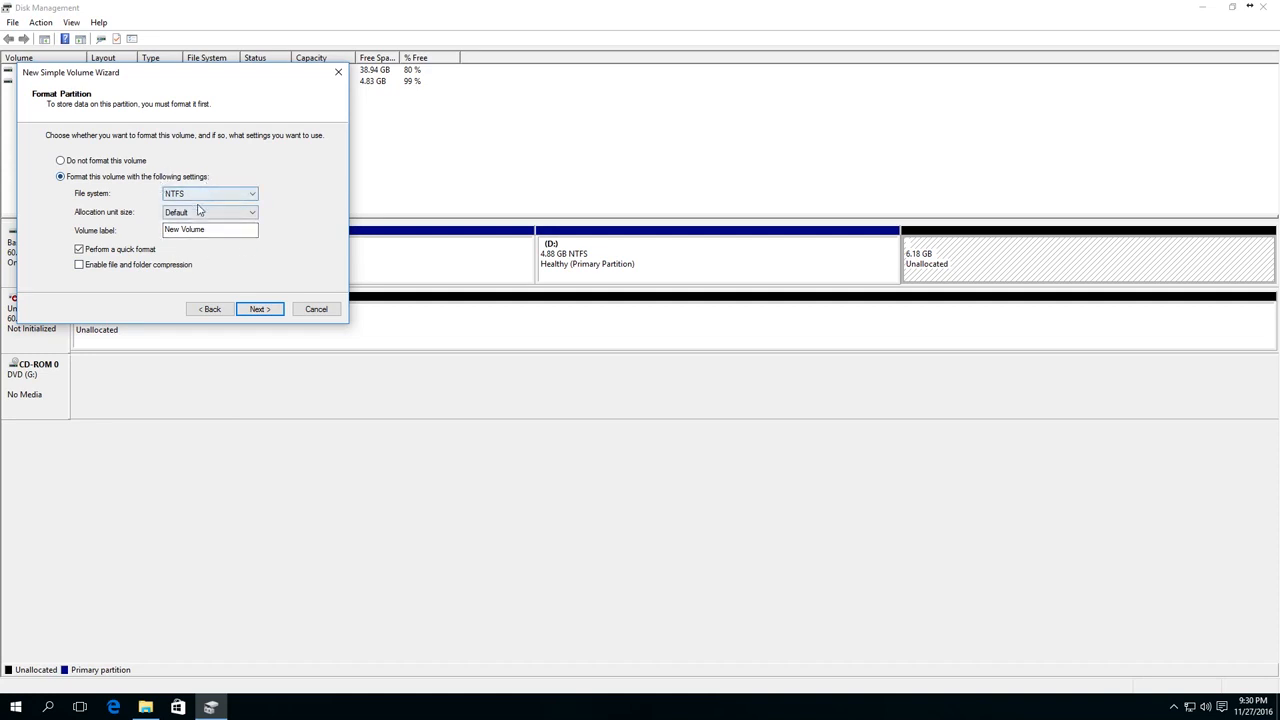
{"action": "left_click", "coordinate": [260, 309]}
{"action": "left_click", "coordinate": [264, 311]}
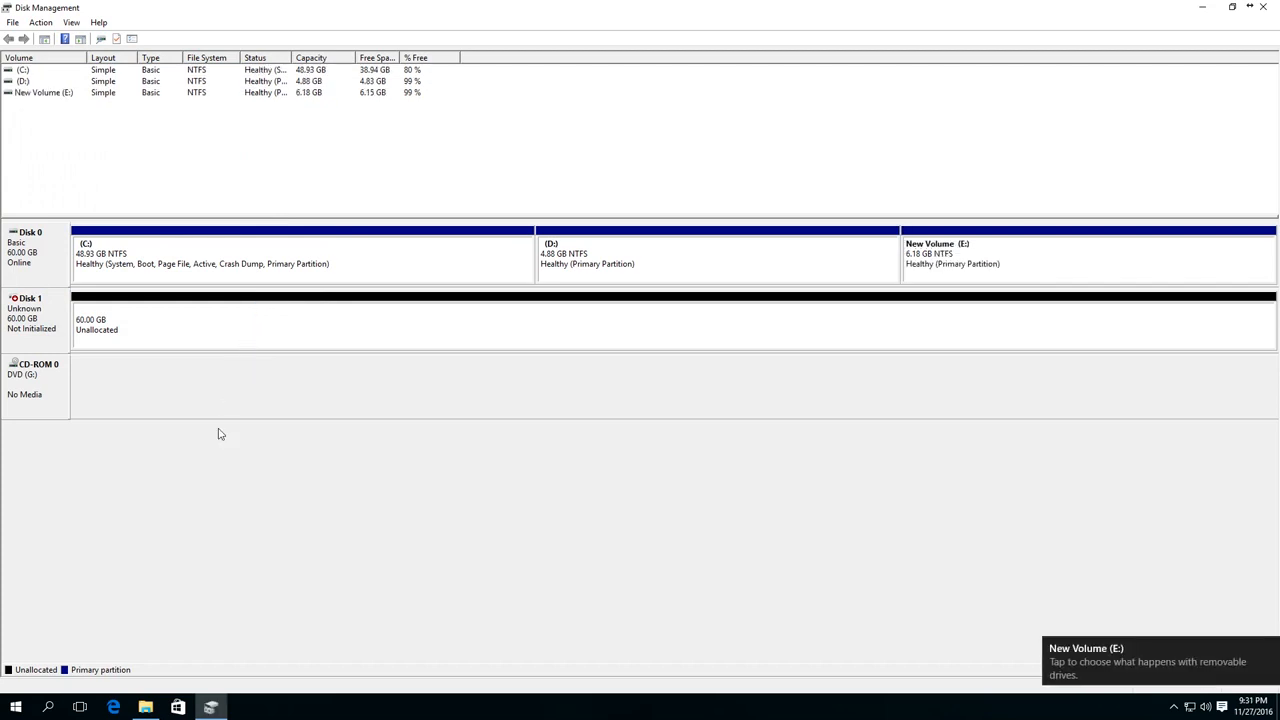
- Check This PC in File Explorer for the new E drive, then return to Disk Management
{"action": "mouse_move", "coordinate": [145, 707]}
{"action": "left_click", "coordinate": [155, 642]}
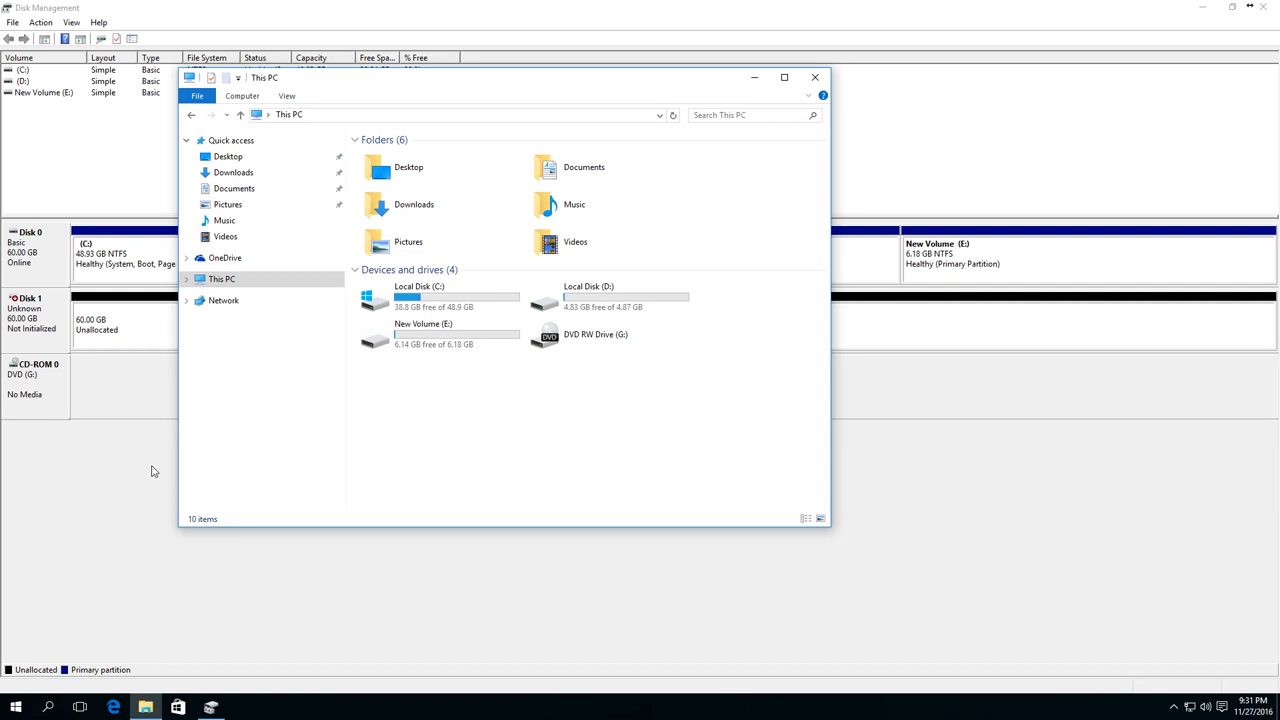
{"action": "key", "text": "alt+F4"}
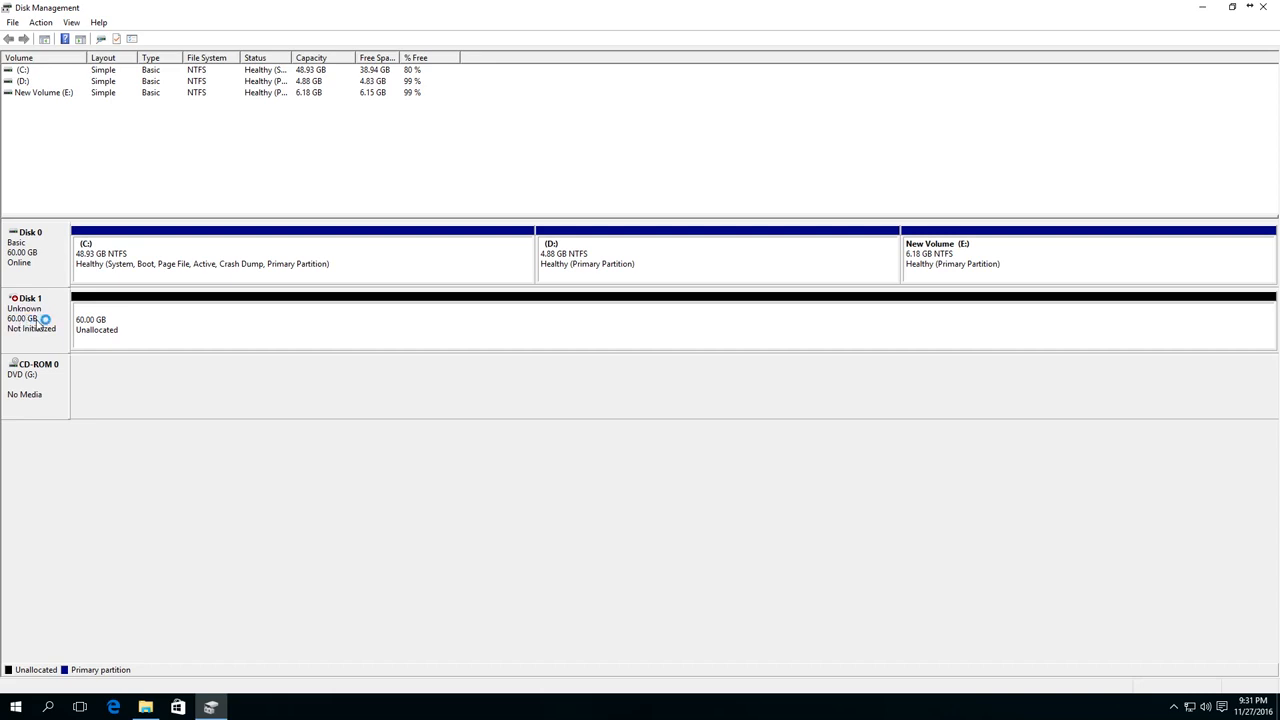
- Initialize Disk 1 with the MBR (Master Boot Record) partition style
{"action": "right_click", "coordinate": [37, 322]}
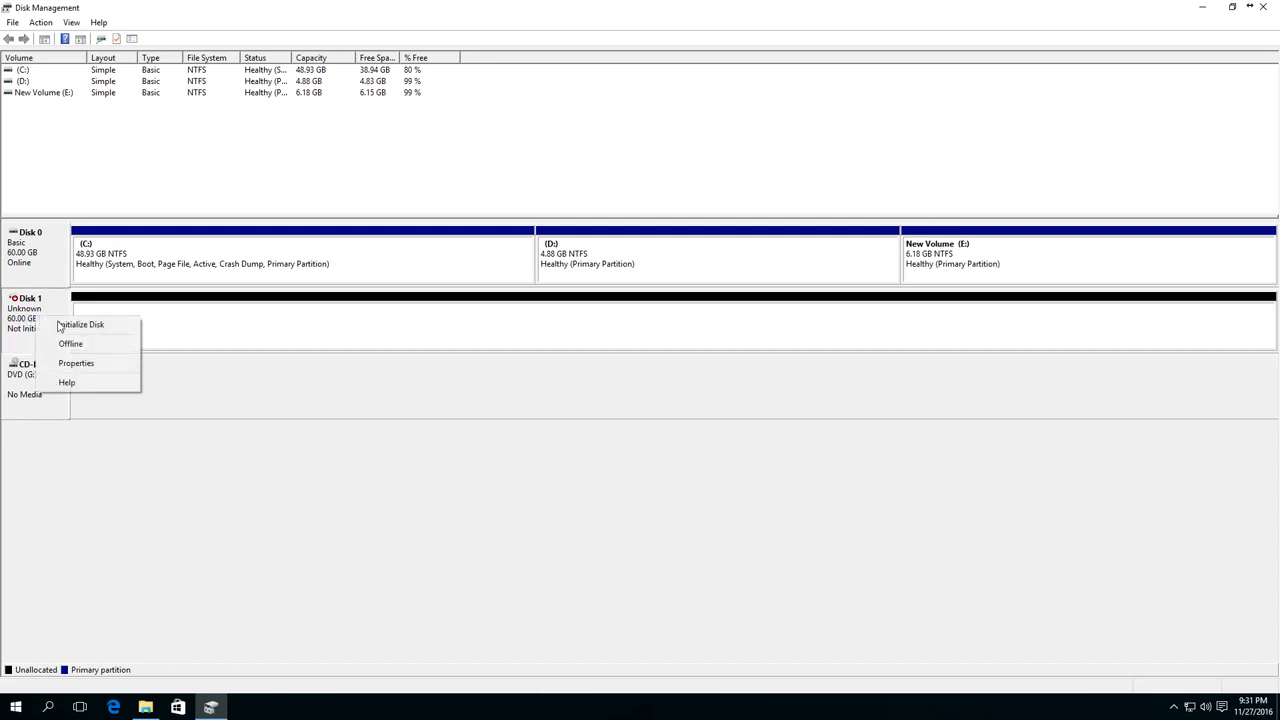
{"action": "left_click", "coordinate": [63, 326]}
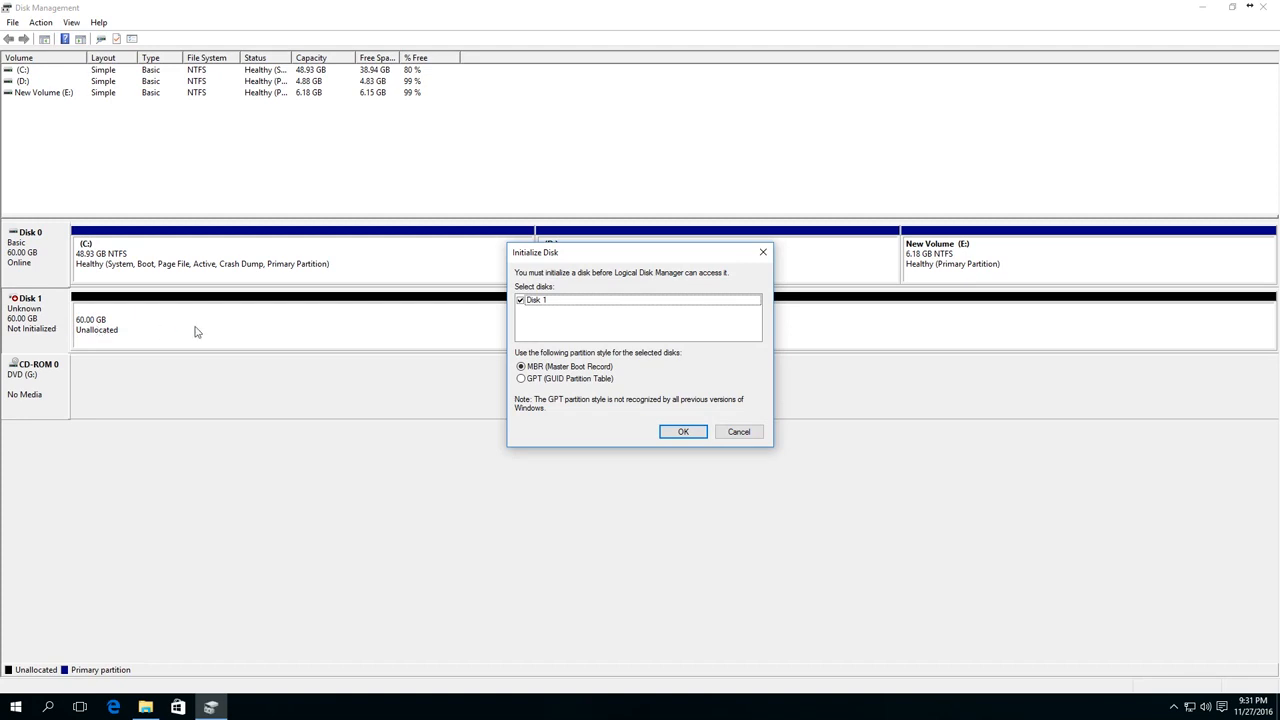
{"action": "left_click", "coordinate": [521, 379]}
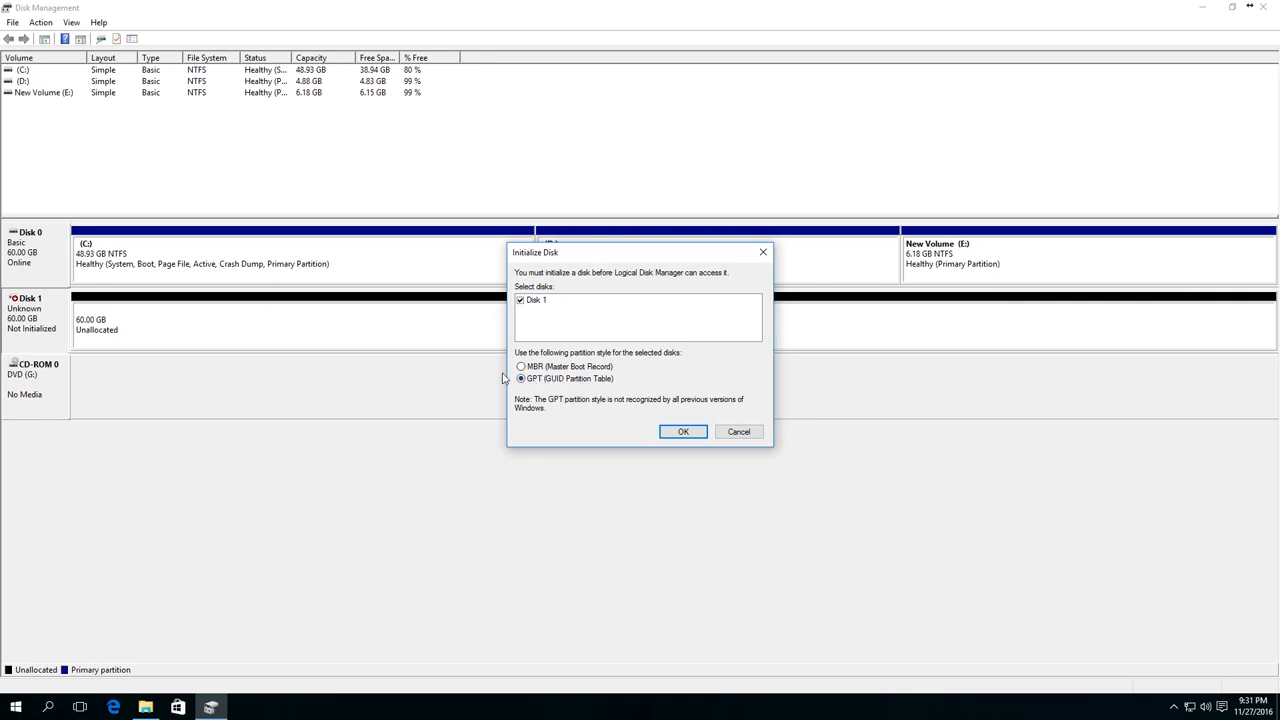
{"action": "left_click", "coordinate": [521, 367]}
{"action": "left_click", "coordinate": [675, 431]}
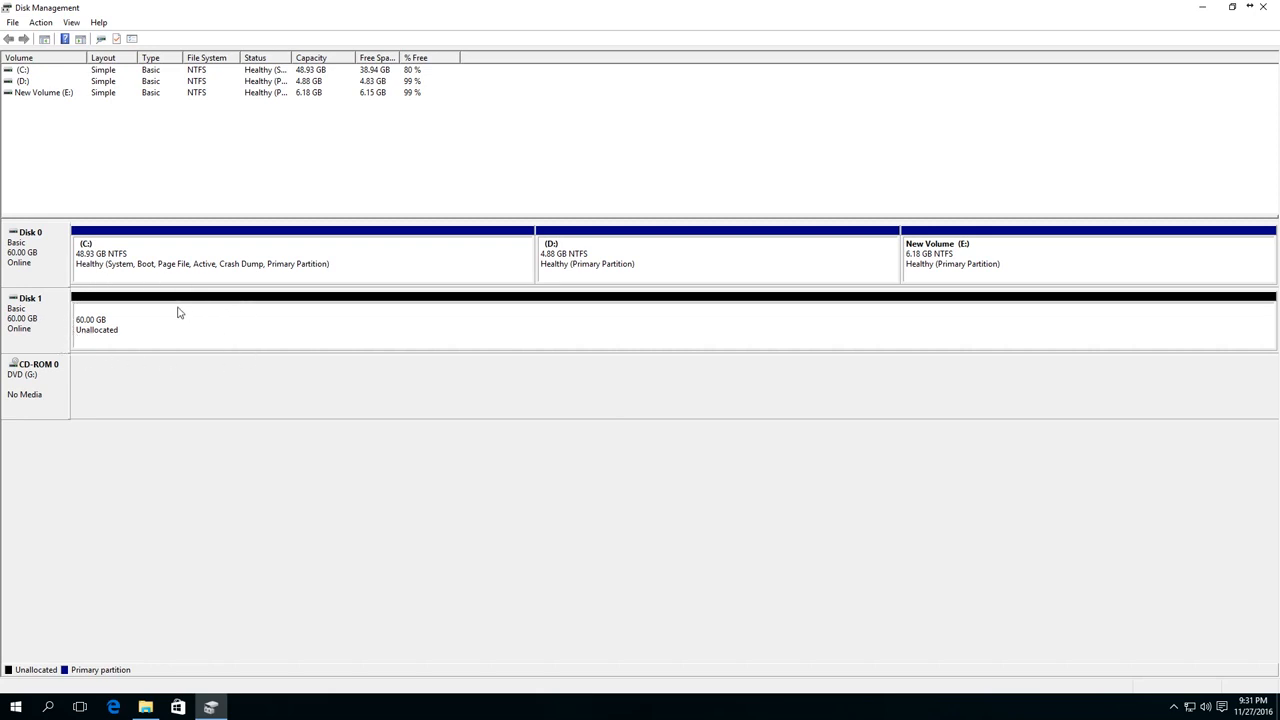
- Create an NTFS simple volume with drive letter F across all of Disk 1 and check for it in File Explorer
{"action": "right_click", "coordinate": [117, 338]}
{"action": "left_click", "coordinate": [142, 344]}
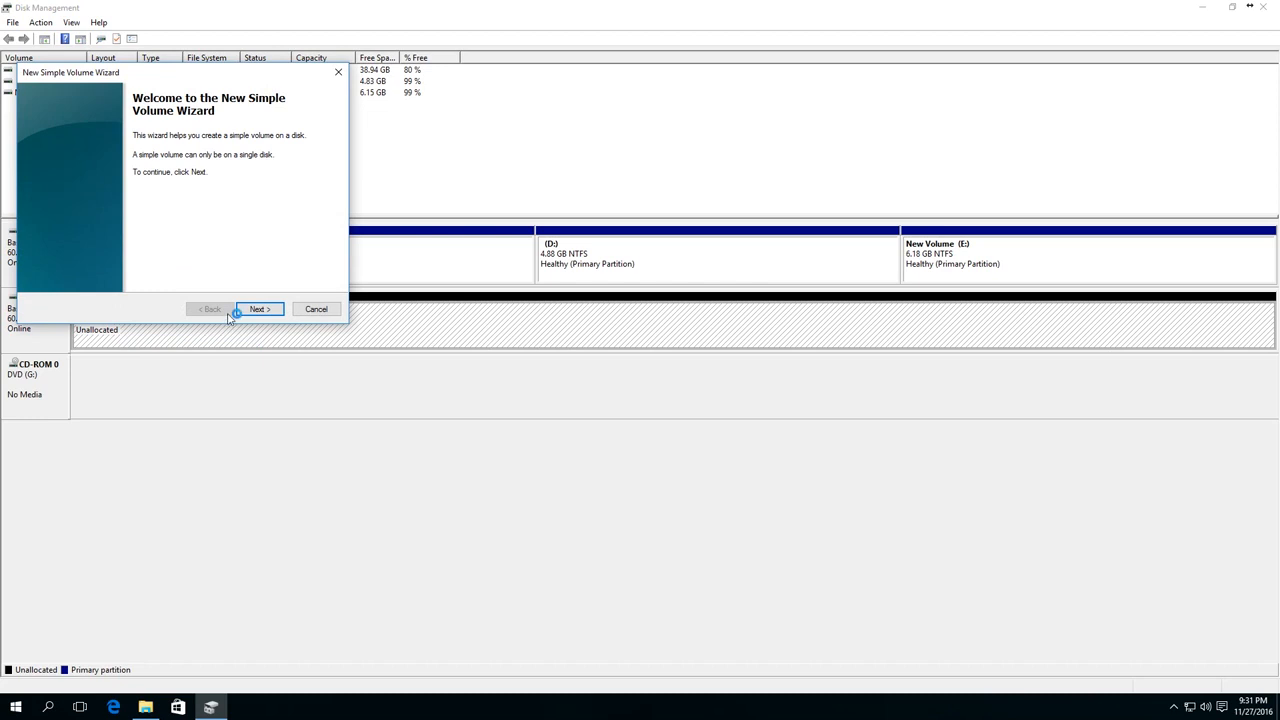
{"action": "left_click", "coordinate": [258, 309]}
{"action": "left_click", "coordinate": [259, 310]}
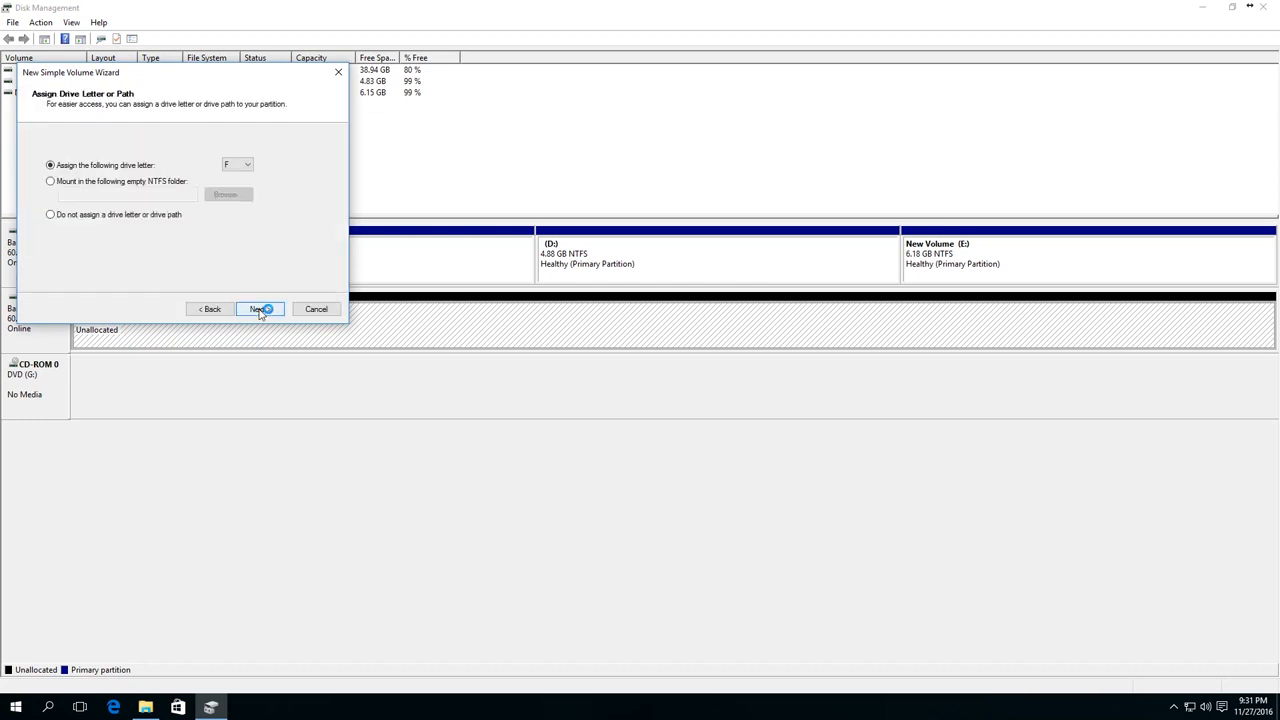
{"action": "left_click", "coordinate": [258, 309]}
{"action": "left_click", "coordinate": [258, 309]}
{"action": "left_click", "coordinate": [258, 309]}
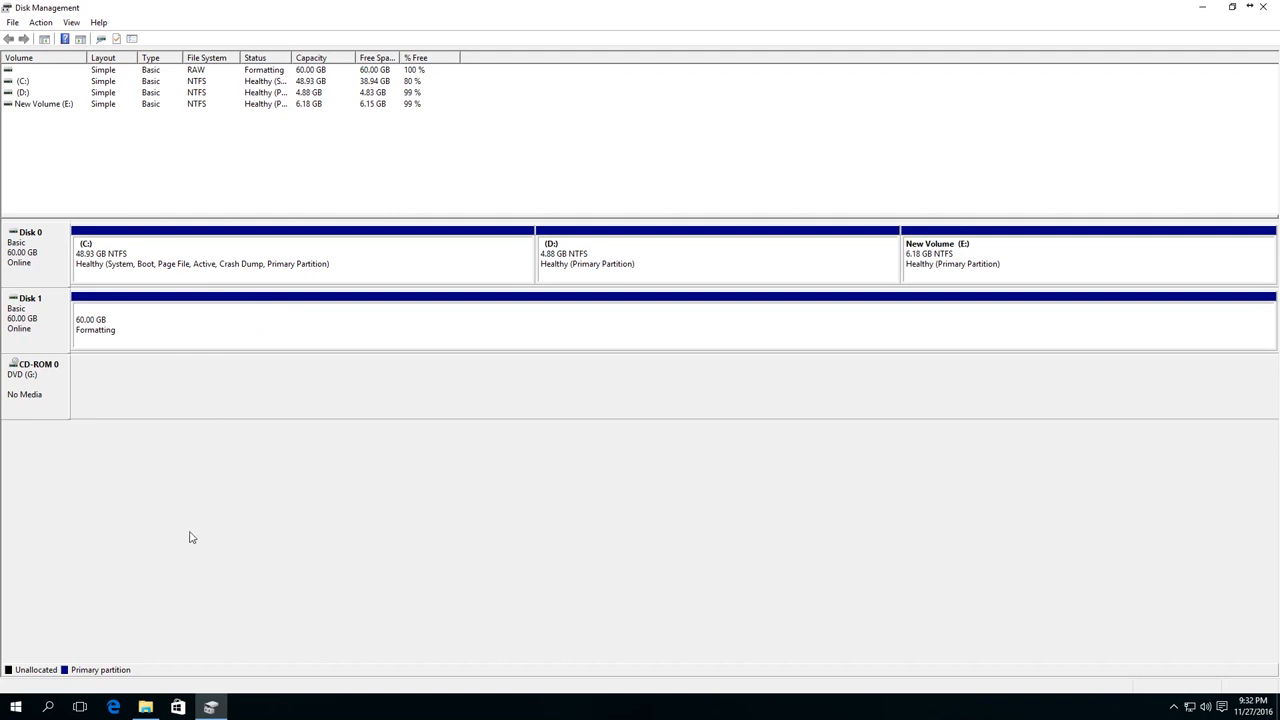
{"action": "left_click", "coordinate": [146, 710]}
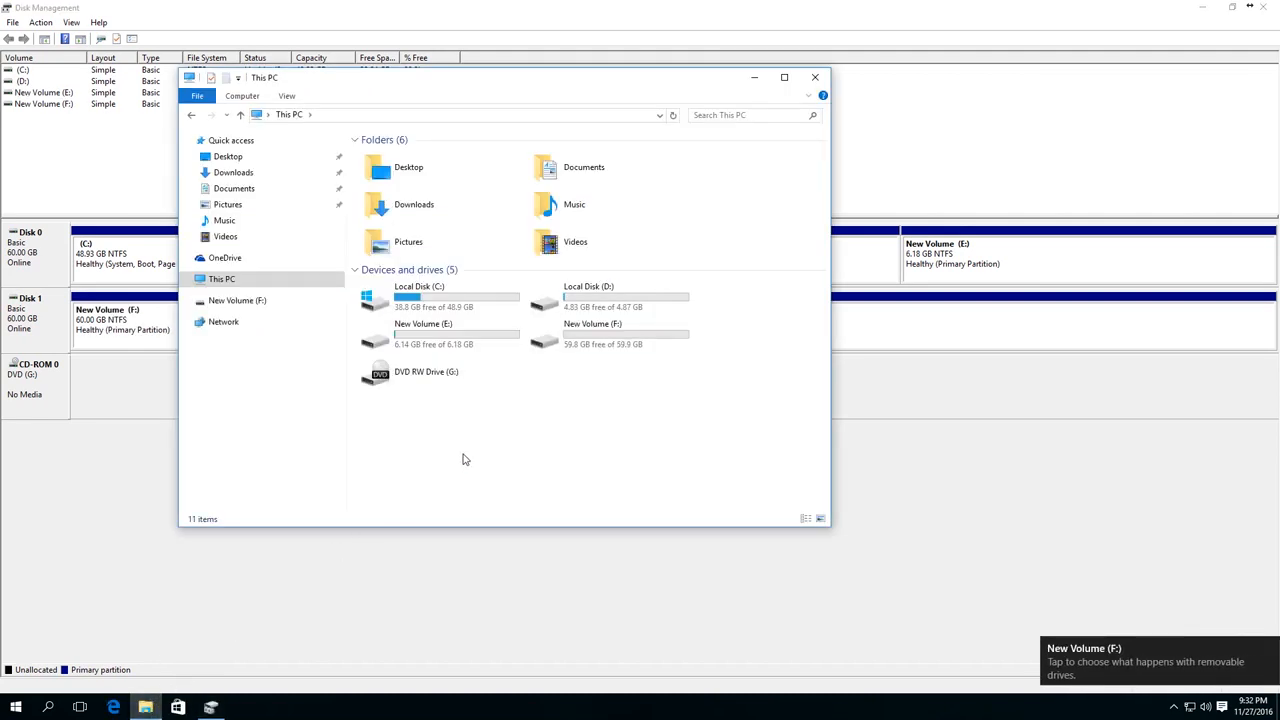